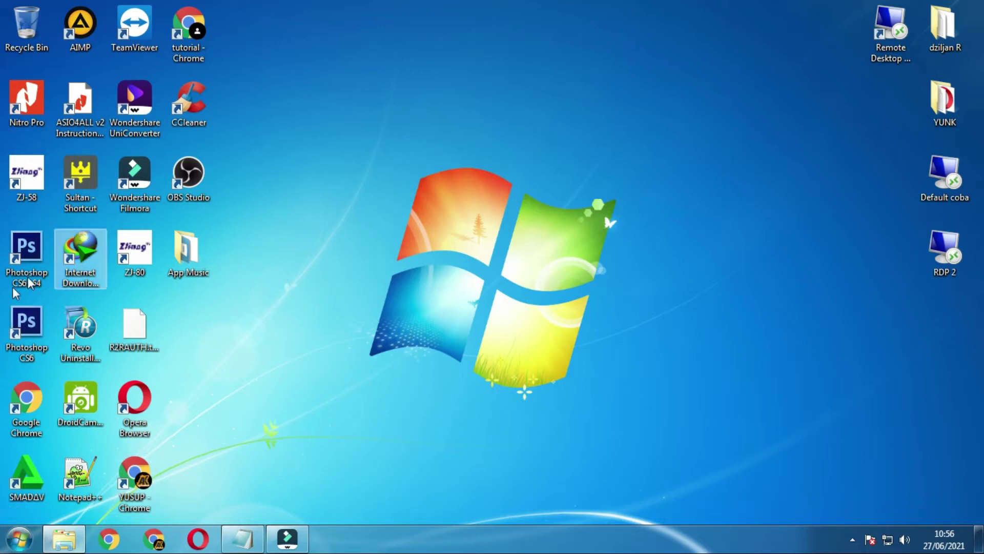
Step: Open the local computer's properties and bring up its remote settings
key(super)
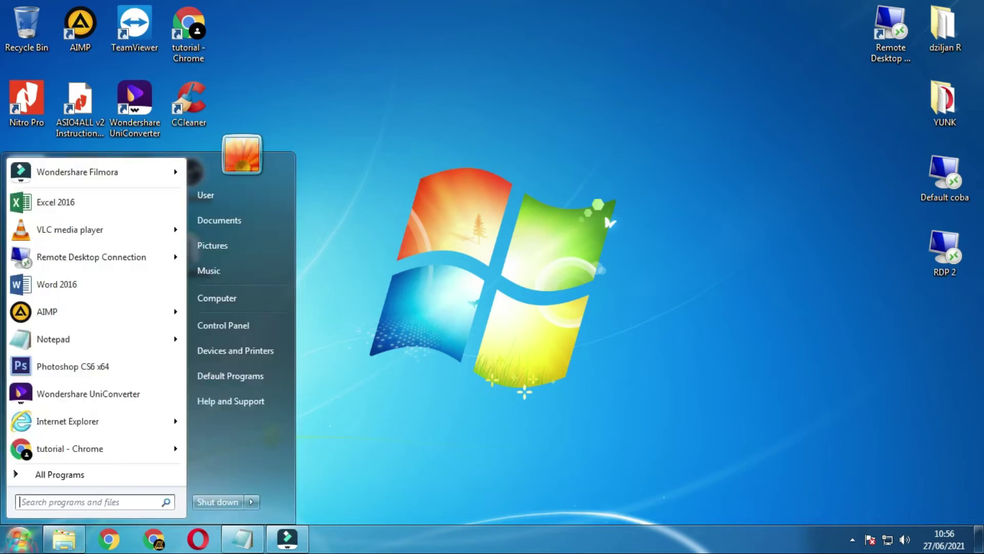
key(super)
key(super)
right_click(240, 325)
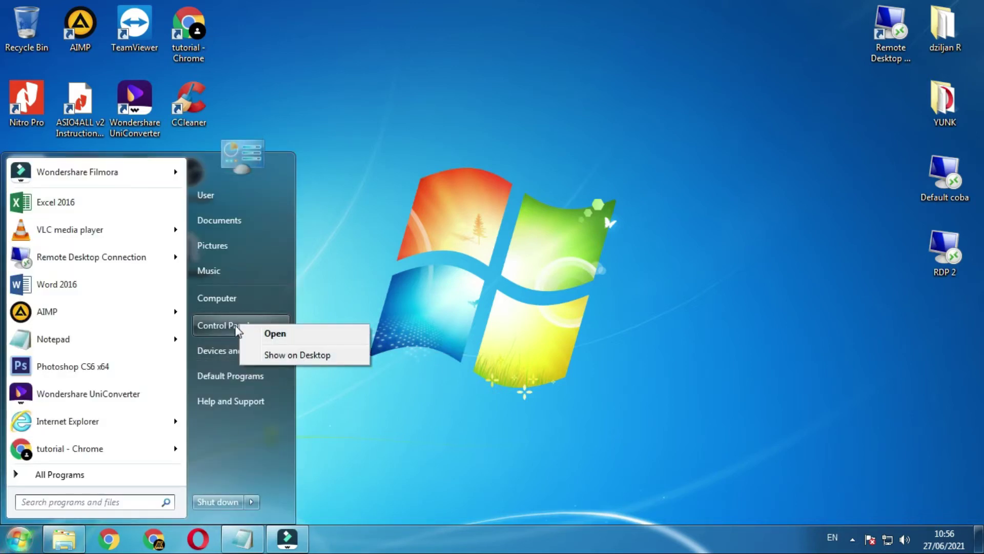
right_click(217, 298)
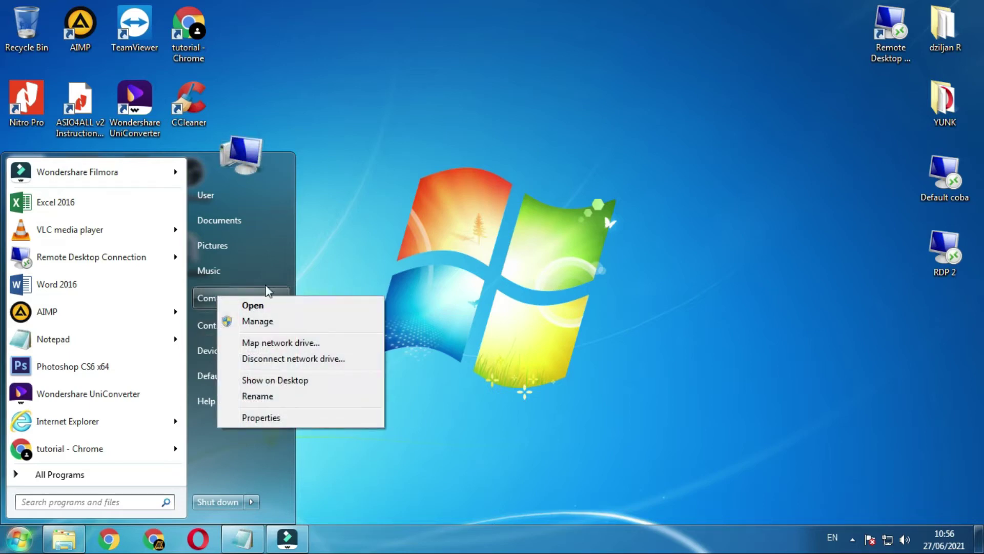
click(251, 418)
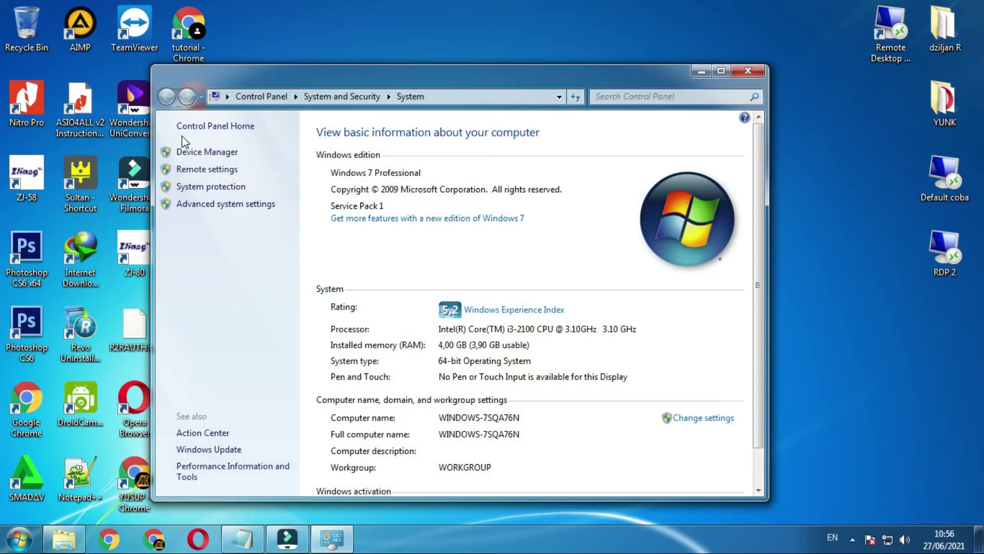
click(222, 167)
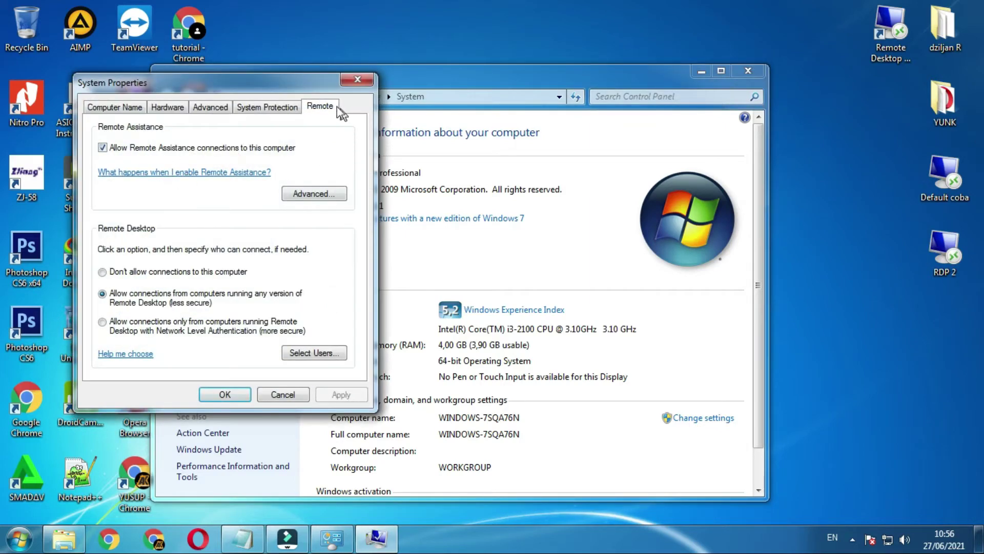
Step: Allow Remote Assistance connections to this computer, apply the remote settings and close the System window
click(103, 148)
click(103, 148)
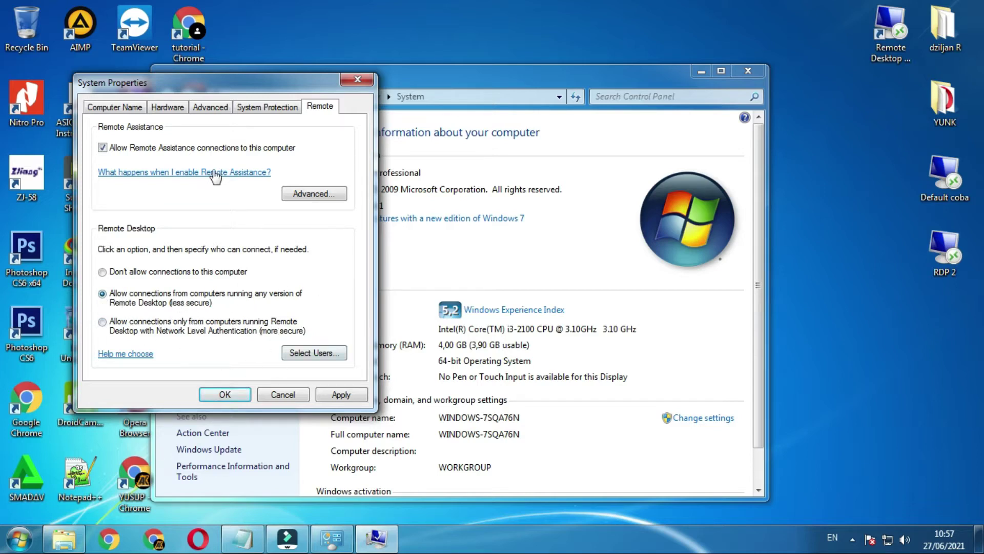
click(341, 394)
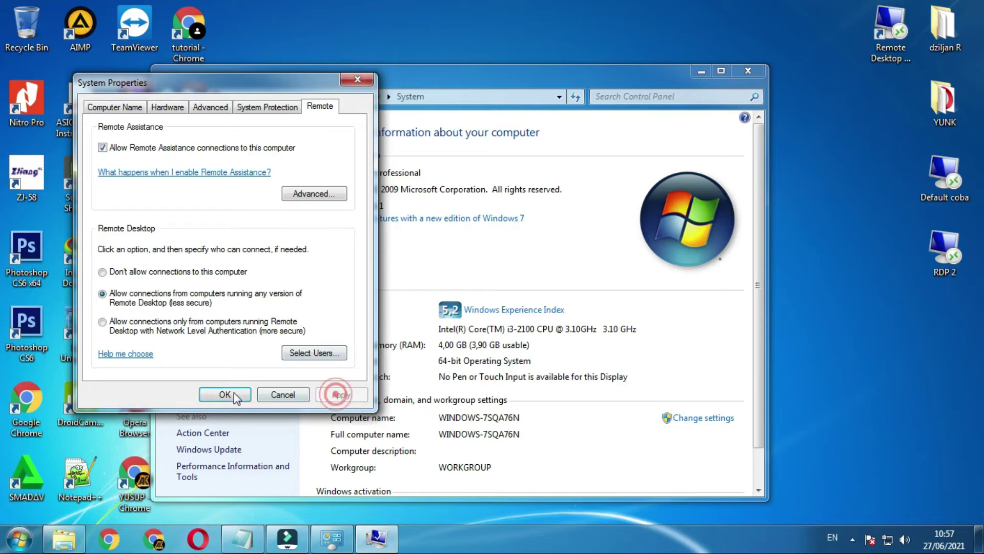
click(225, 394)
click(746, 73)
right_click(528, 58)
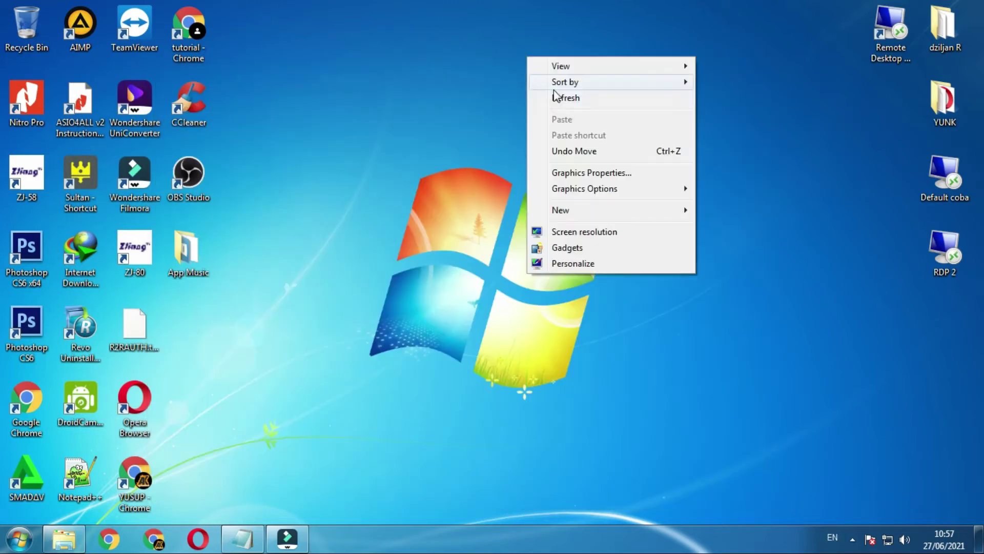
click(564, 97)
Step: Find and launch Remote Desktop Connection by searching for "remot", and expand its connection options
click(20, 538)
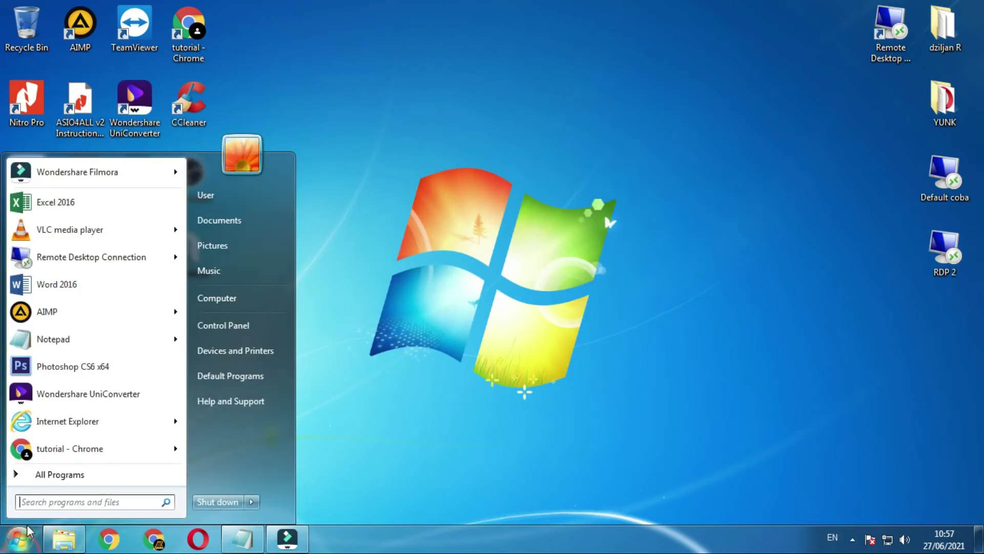
click(43, 502)
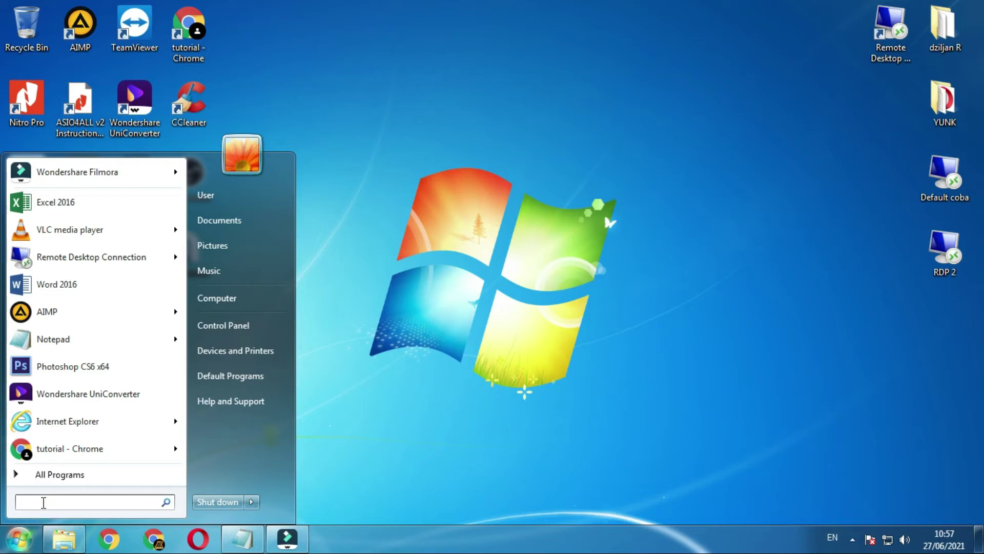
text(remot)
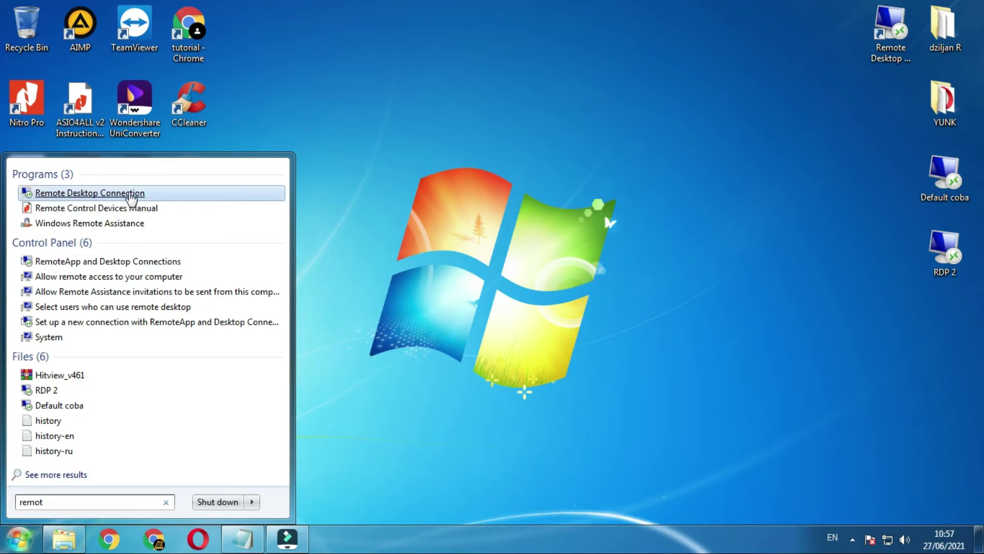
click(132, 195)
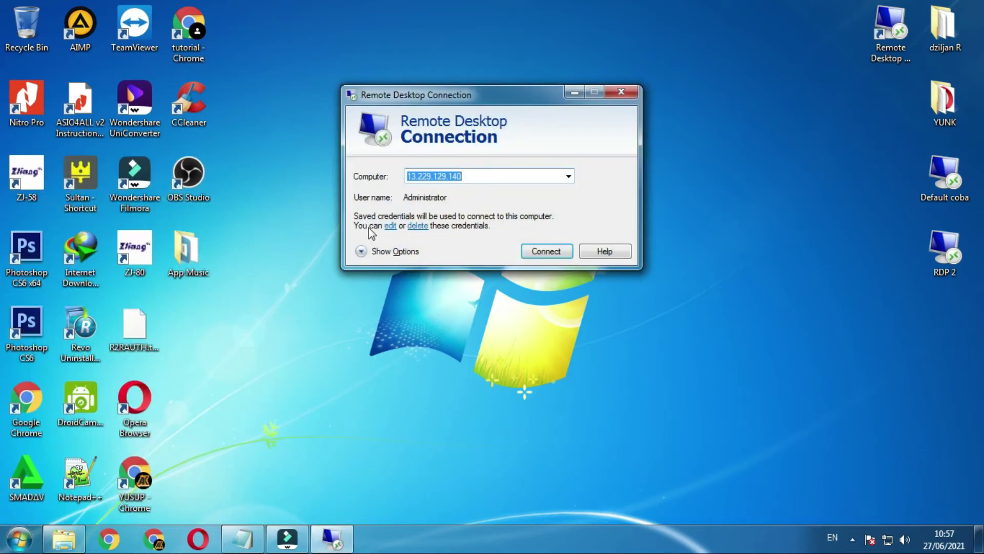
click(383, 251)
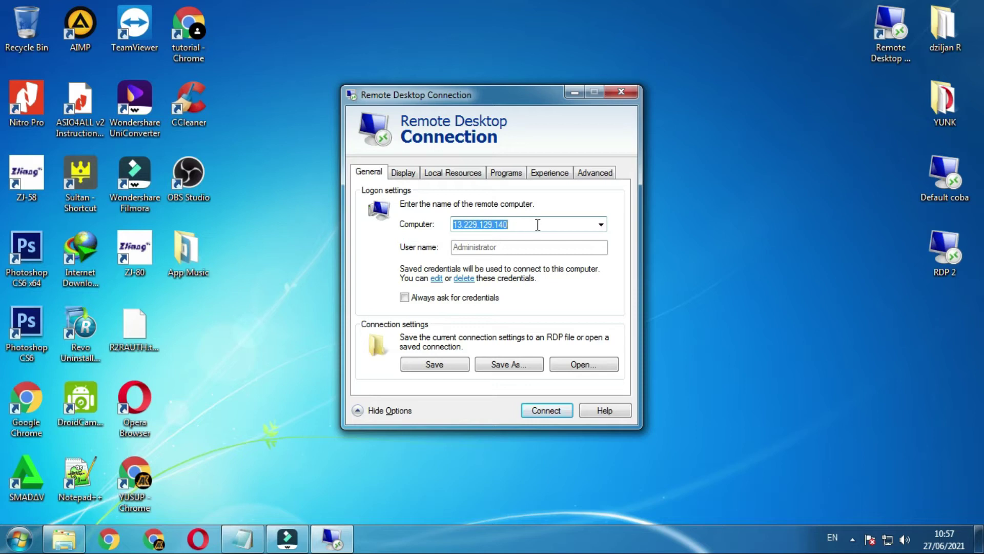
Step: Set the connection to always ask for credentials and select the user name Administrator
click(422, 301)
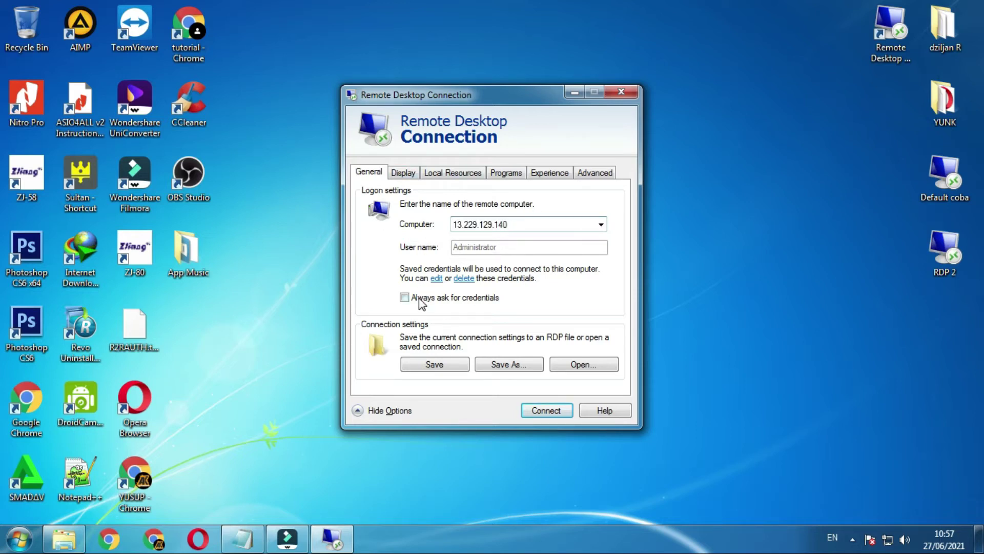
click(421, 302)
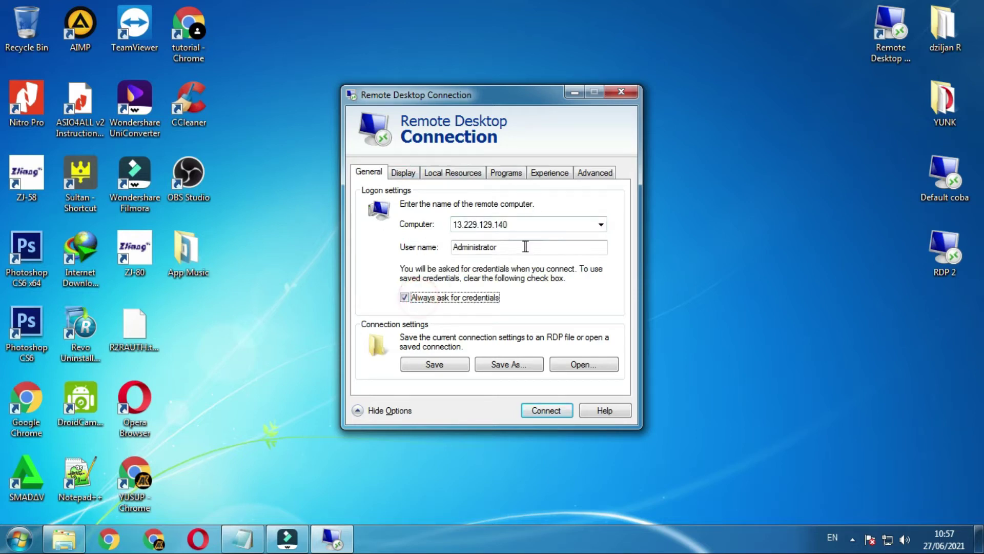
click(465, 246)
double_click(533, 244)
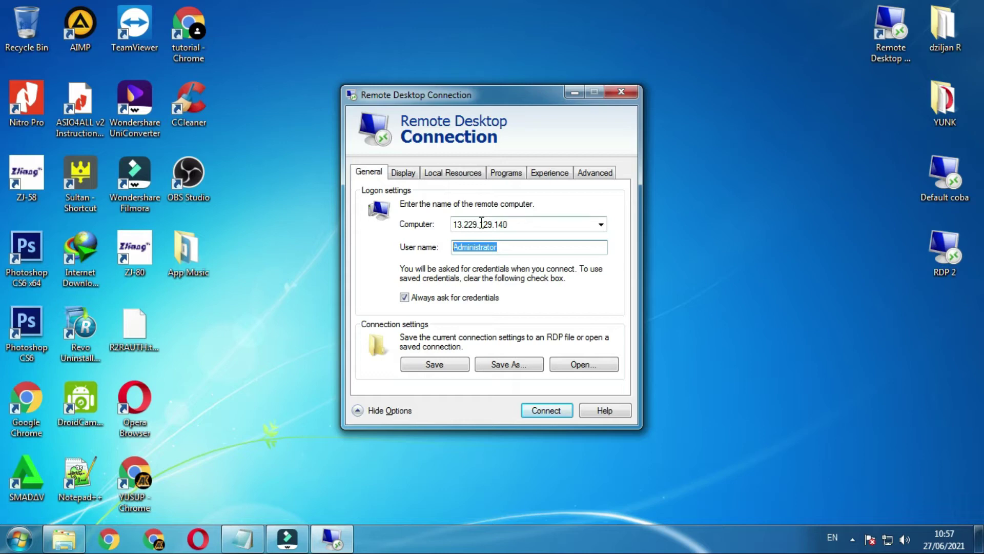
Step: Connect to the remote computer as Administrator using another account's login and password, accepting the untrusted certificate
click(531, 410)
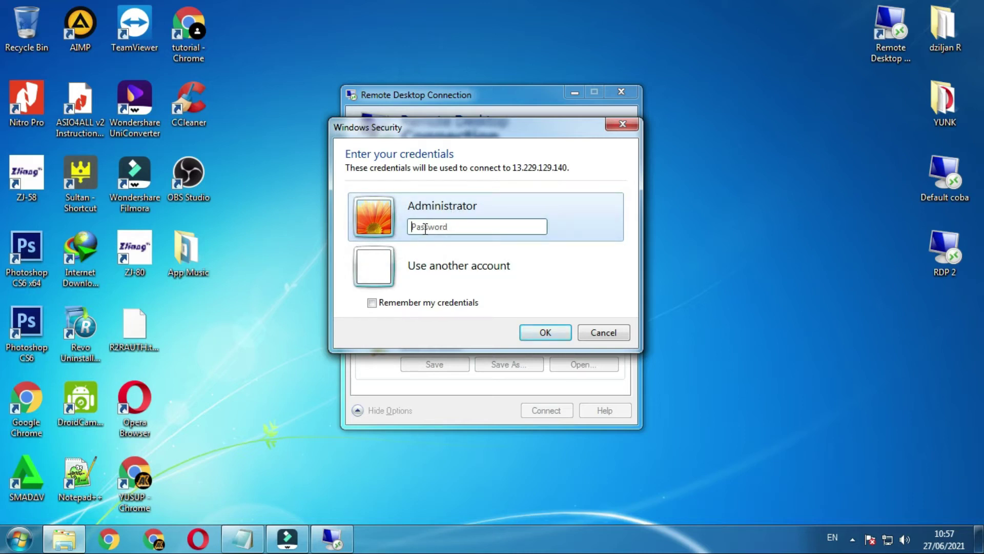
click(451, 266)
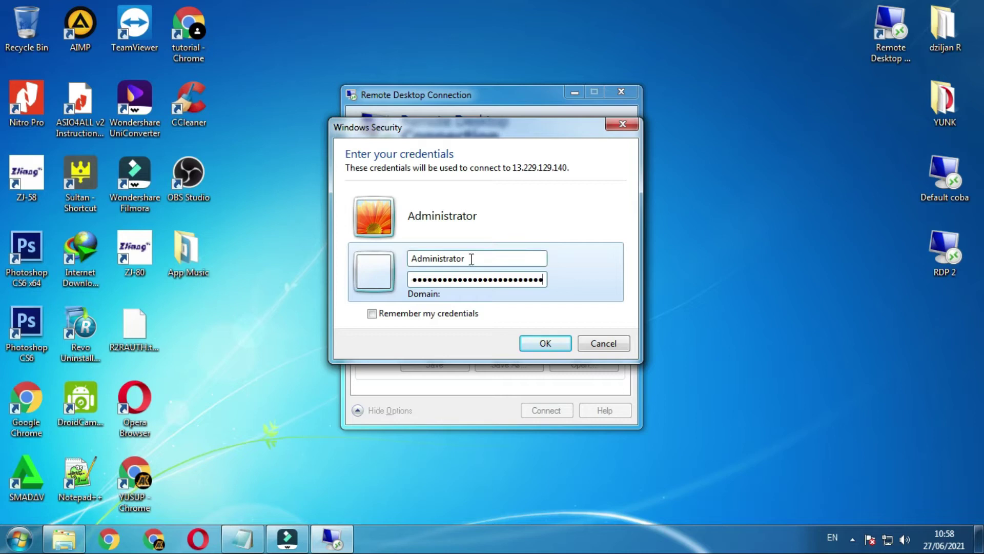
click(441, 279)
click(534, 341)
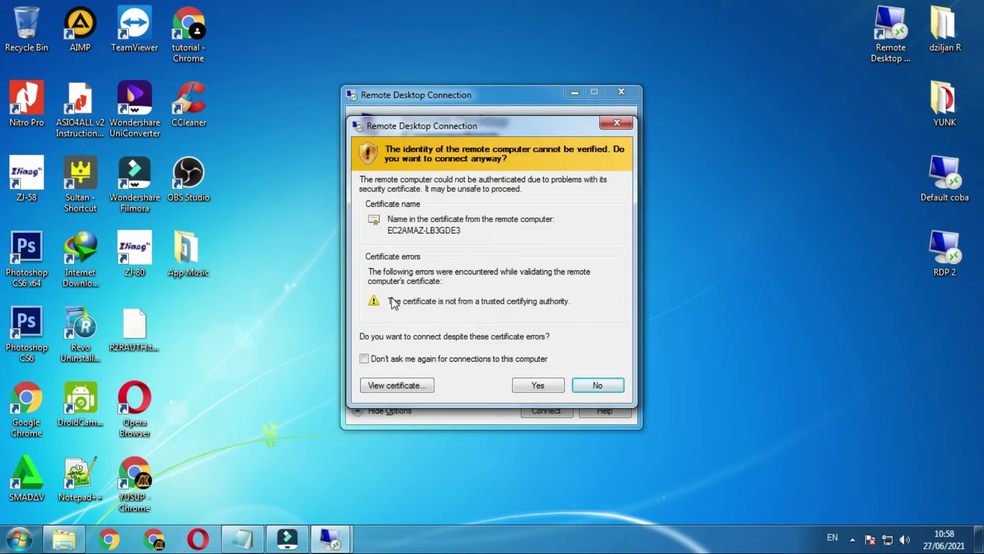
click(525, 384)
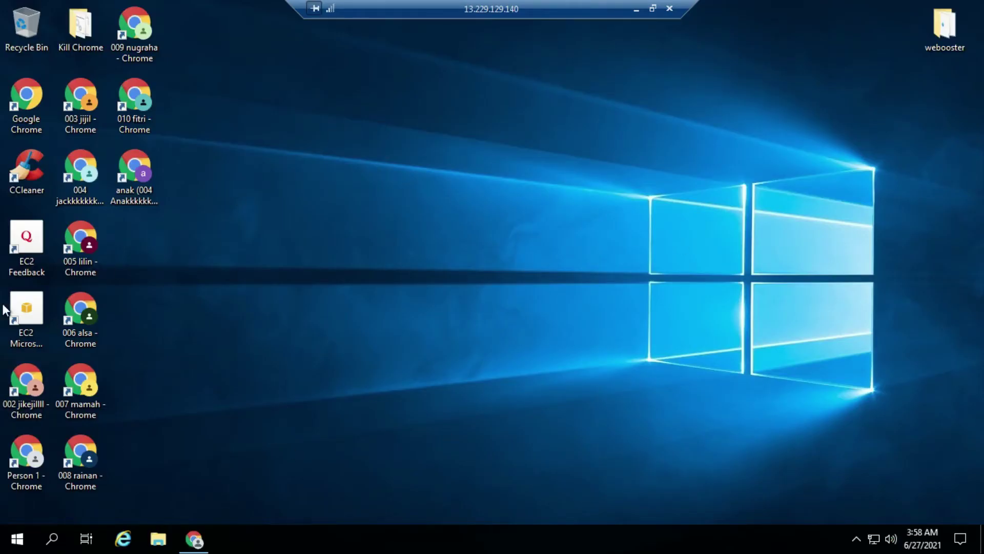
Step: Switch the remote session between windowed and full-screen view, refreshing the local desktop in between
click(653, 8)
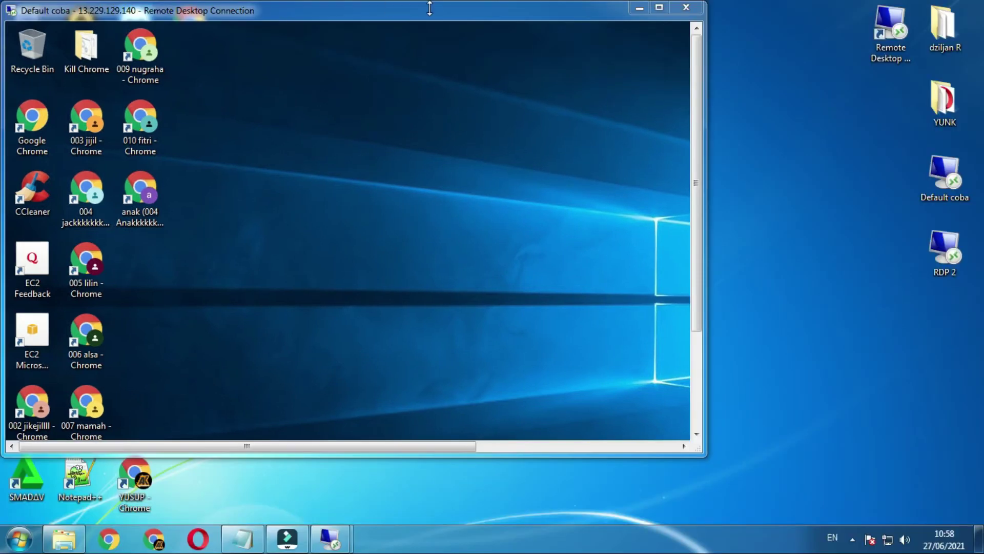
double_click(425, 12)
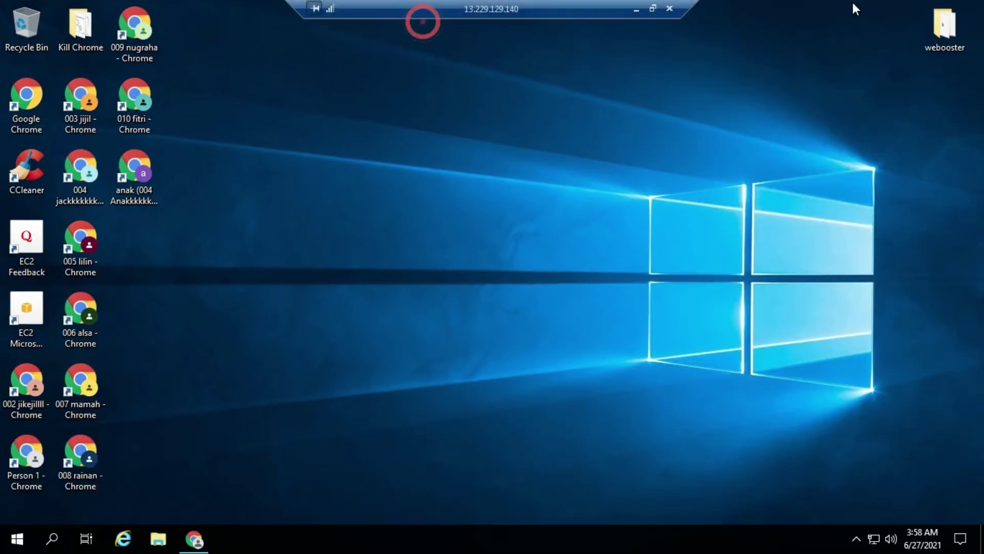
click(653, 8)
right_click(816, 131)
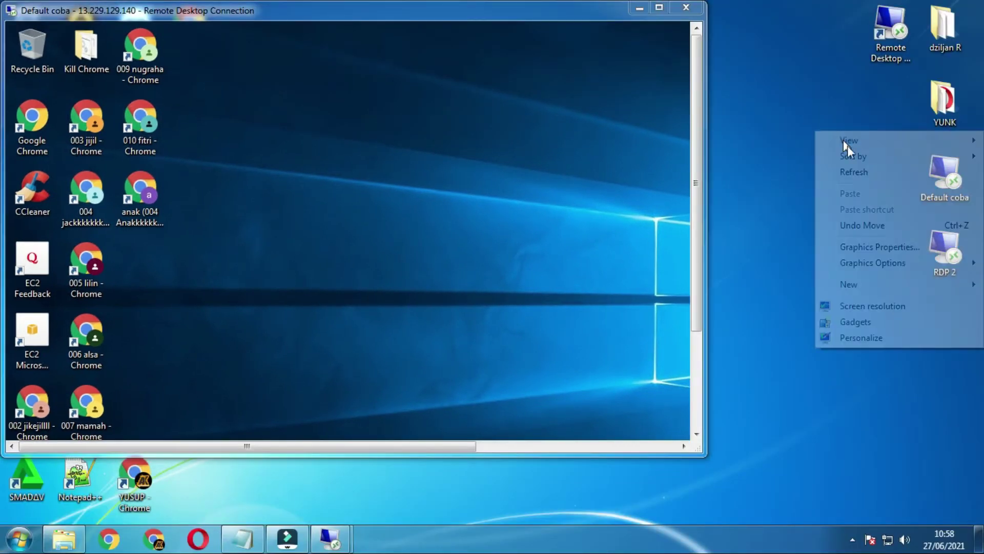
click(875, 167)
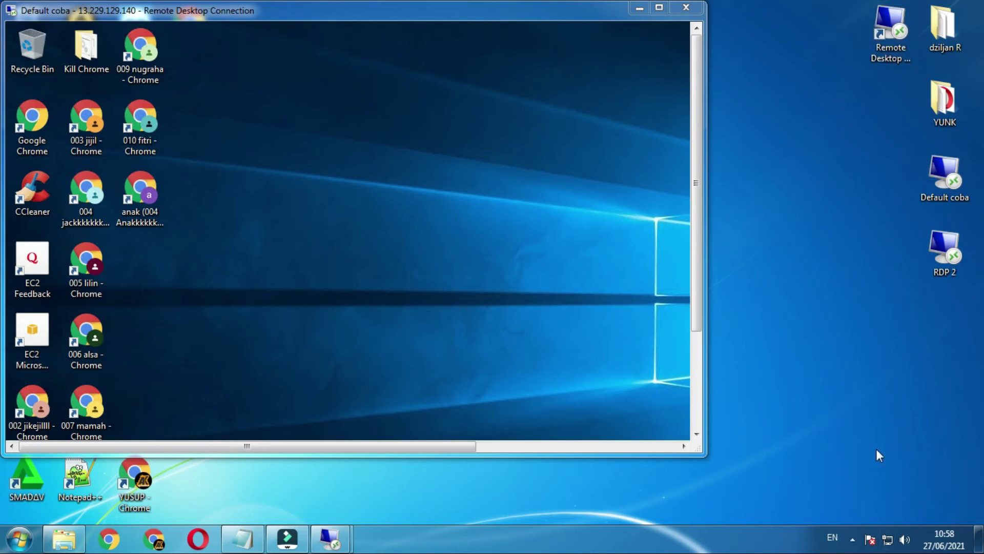
click(660, 8)
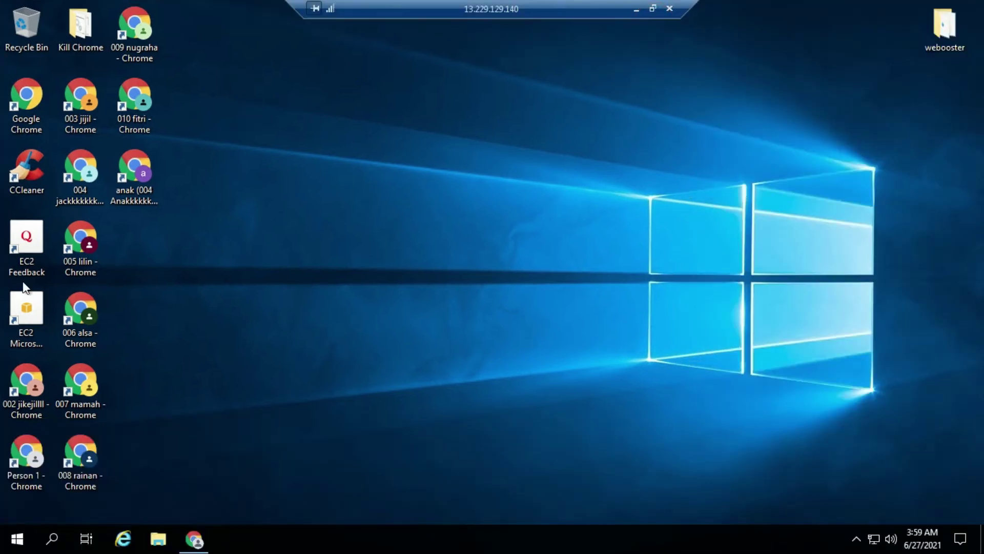
Step: Check the remote computer's Windows edition and hardware in the properties of This PC, and close both windows
click(158, 538)
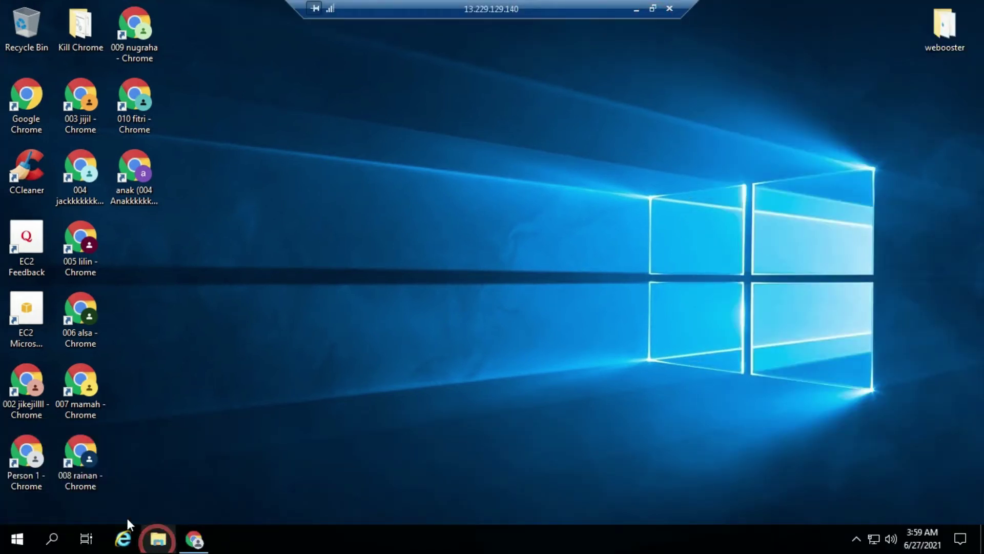
right_click(47, 171)
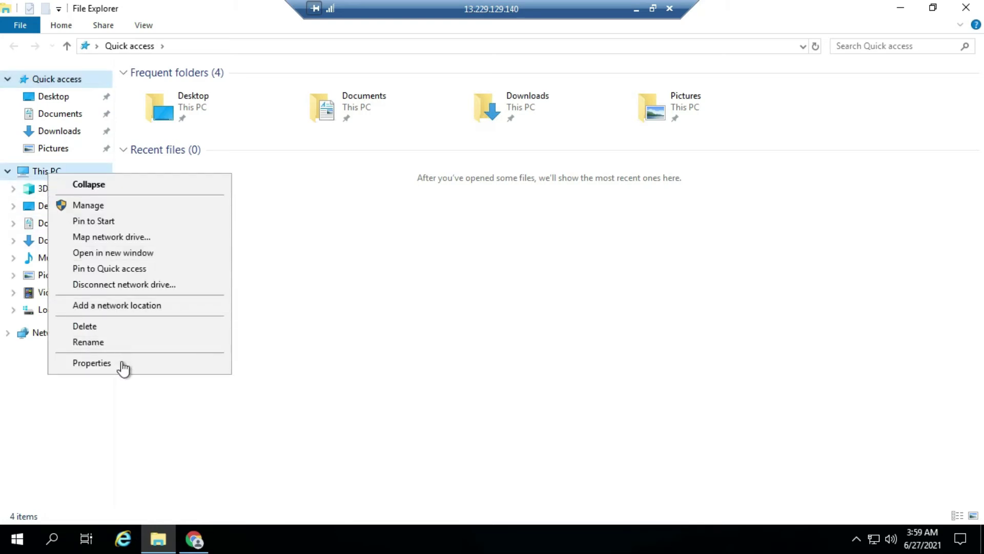
click(123, 364)
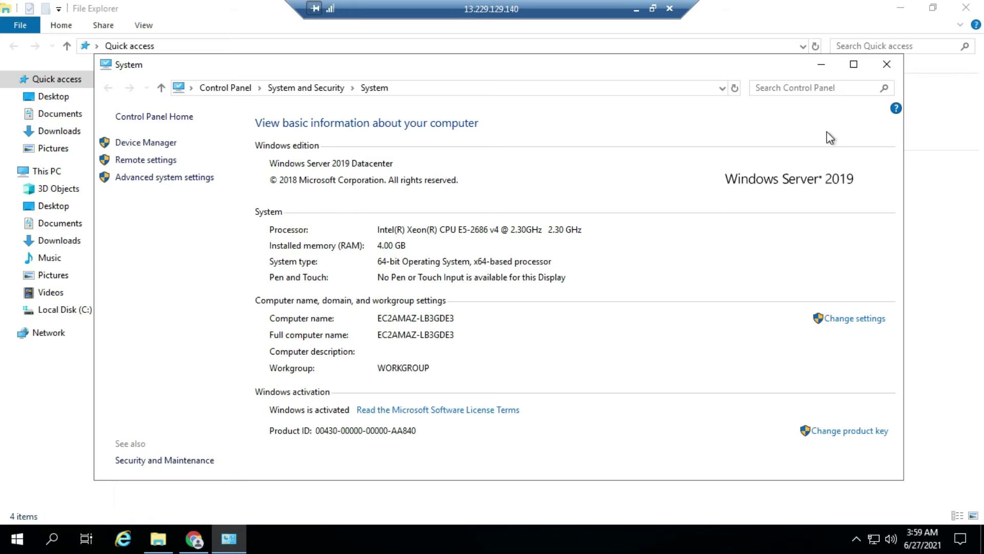
click(887, 63)
click(966, 7)
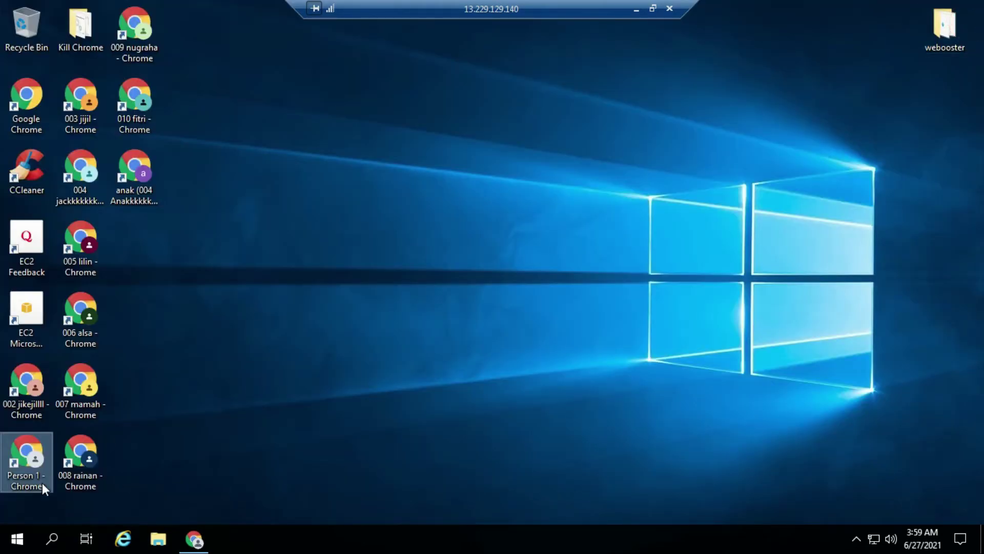
Step: Open a new Chrome window on the remote desktop, maximize it and load speedtest.net
right_click(195, 530)
click(193, 512)
key(Return)
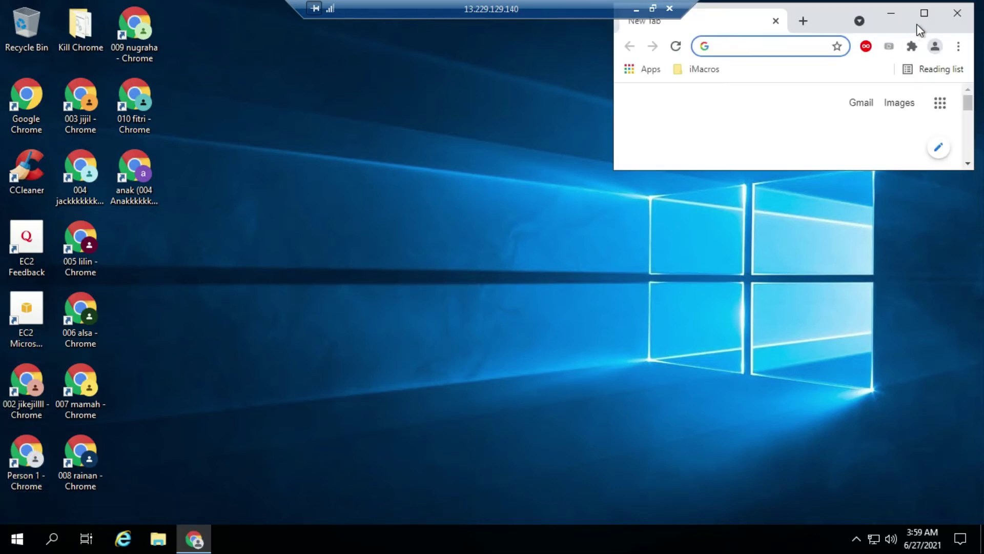
click(922, 12)
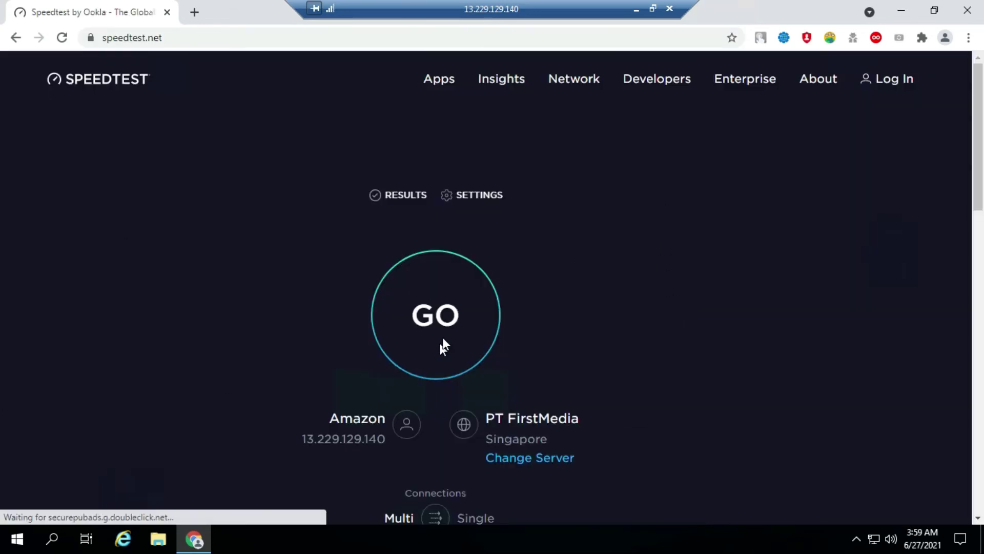
Step: Run an internet speed test on the remote computer, view the results and minimize the browser
click(442, 336)
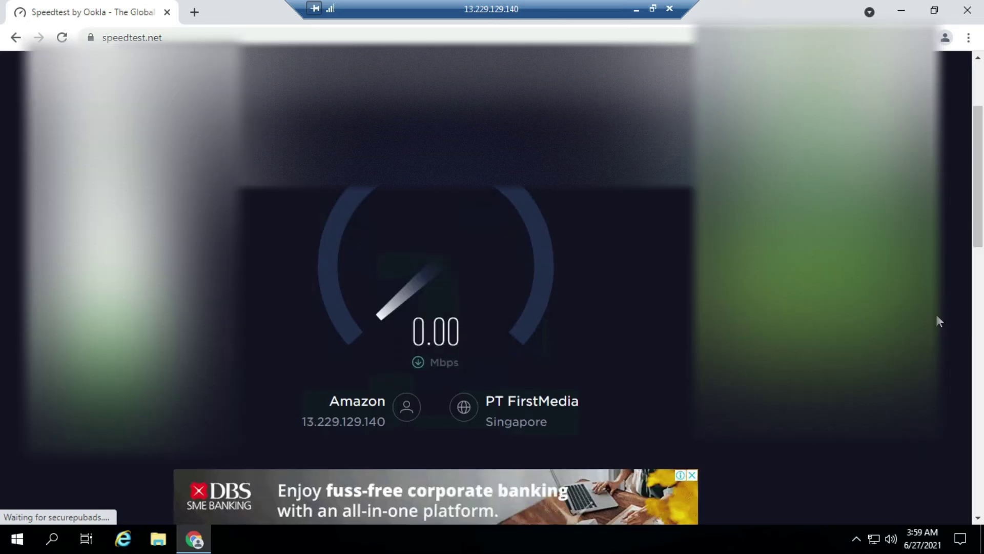
scroll(978, 245, up, 1)
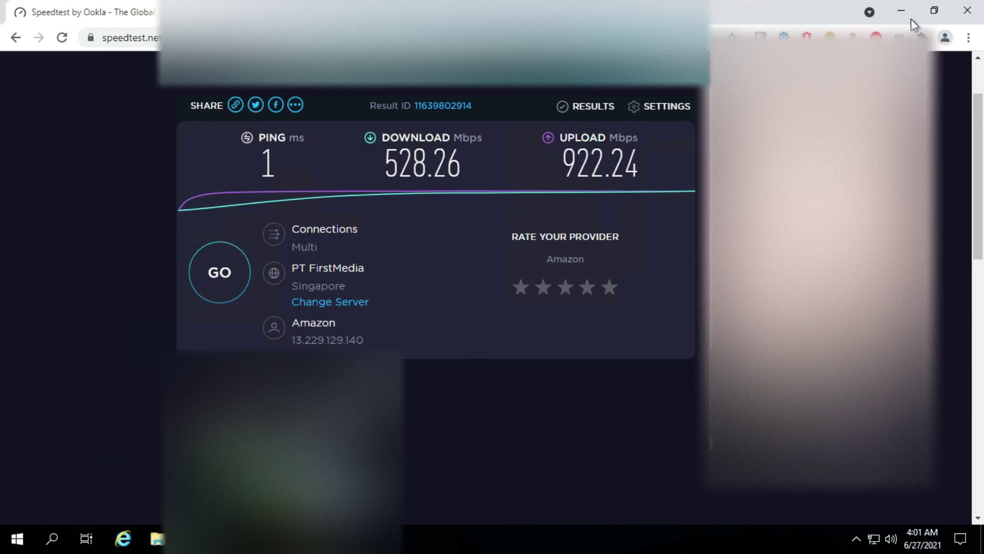
click(902, 10)
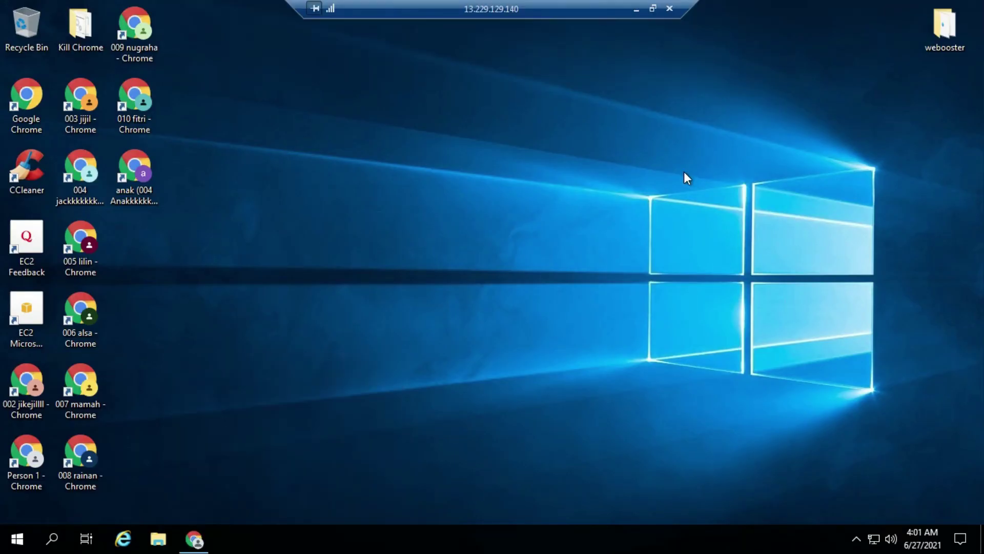